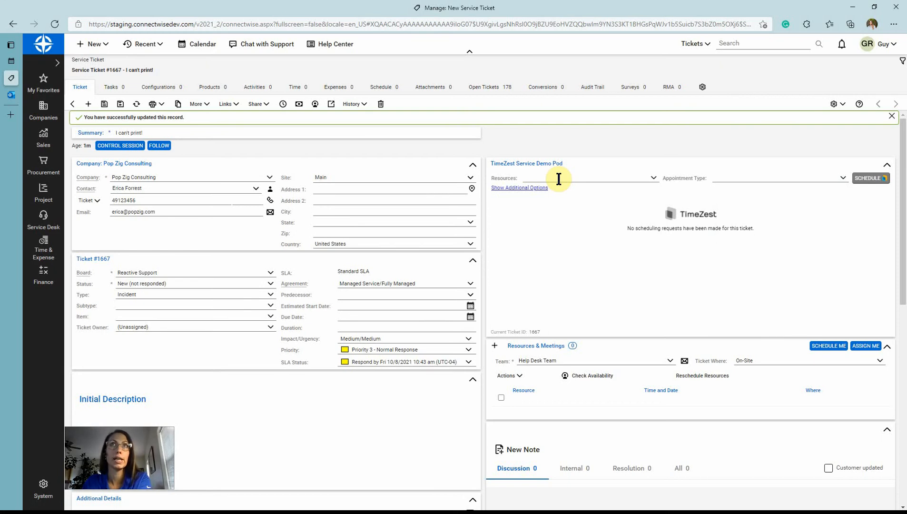
Assign the technician as the TimeZest resource on the "I can't print!" ticket and set the appointment type to Phone Call (30 minutes).
left_click(652, 177)
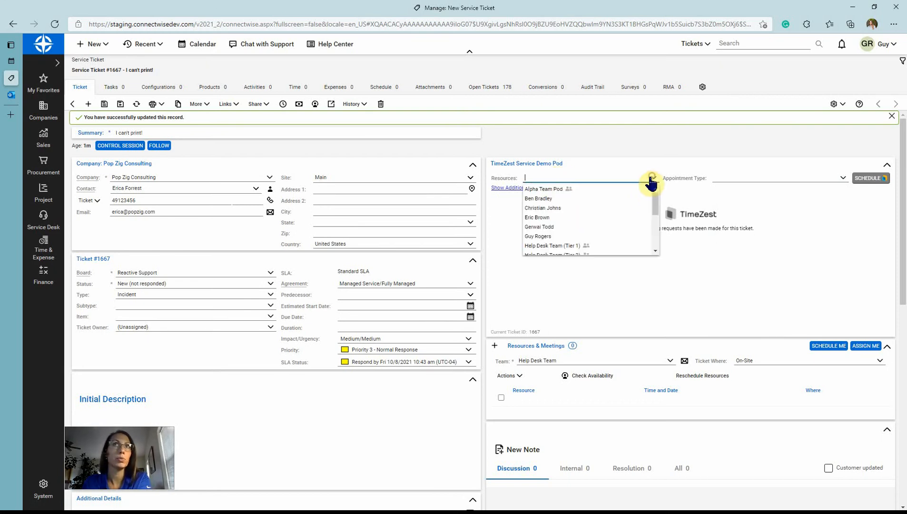
left_click(573, 236)
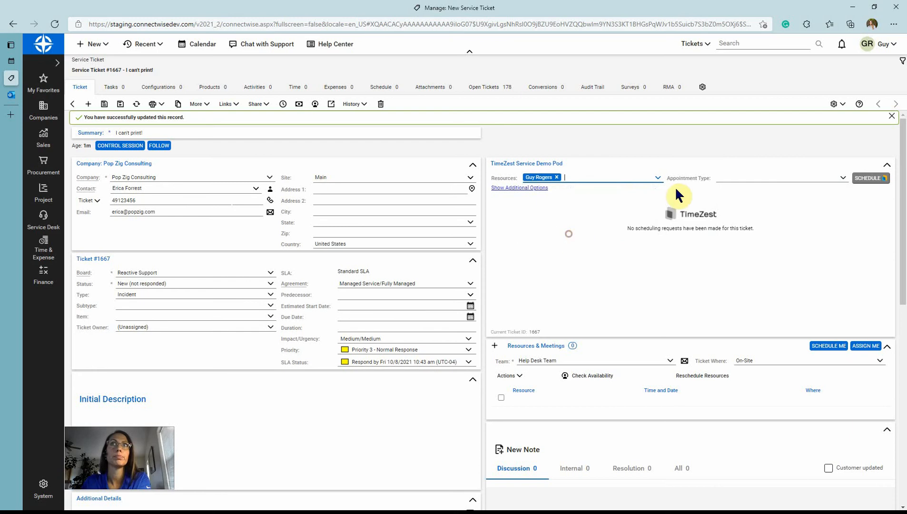
left_click(843, 179)
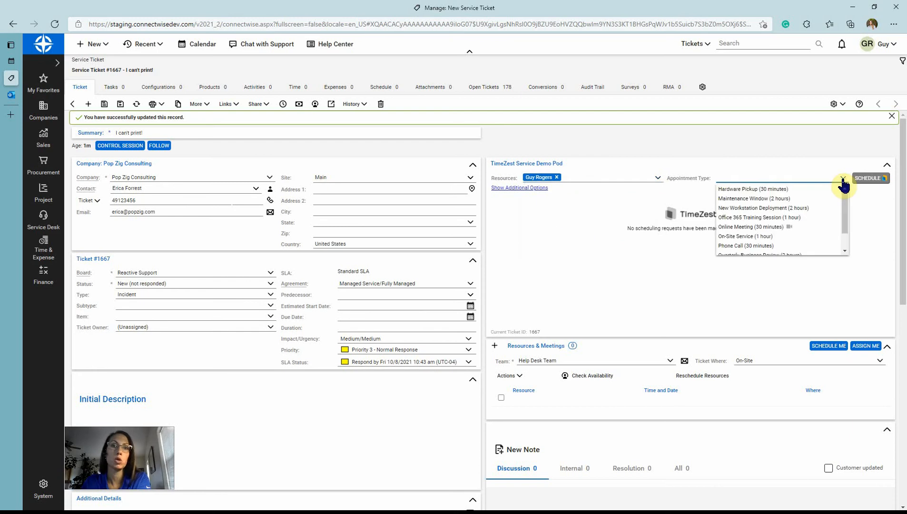
left_click(779, 245)
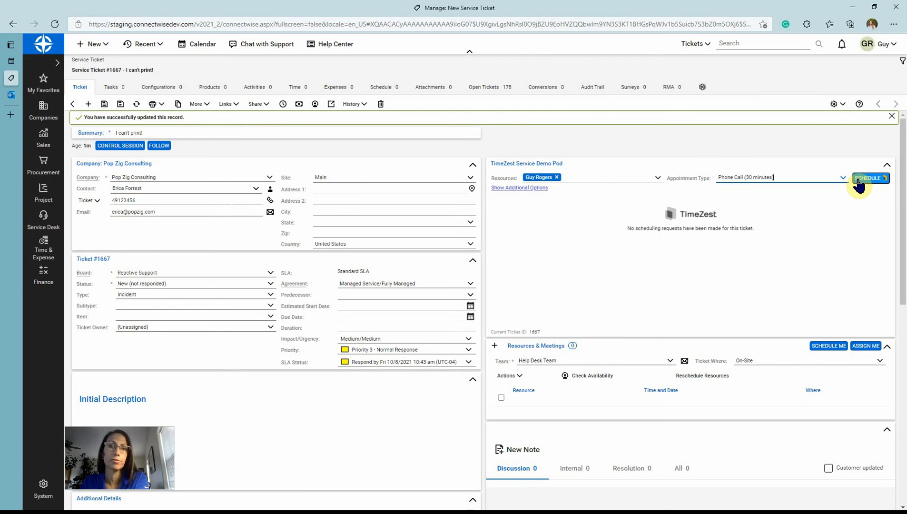
Show the additional scheduling options and enable the on-or-after, on-or-before, duration and different-contact settings.
left_click(529, 189)
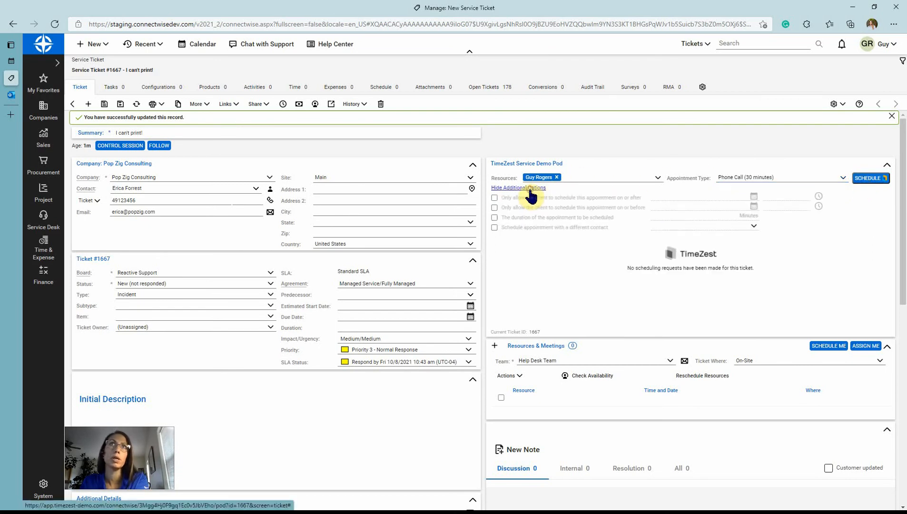
left_click(494, 198)
left_click(494, 208)
left_click(494, 217)
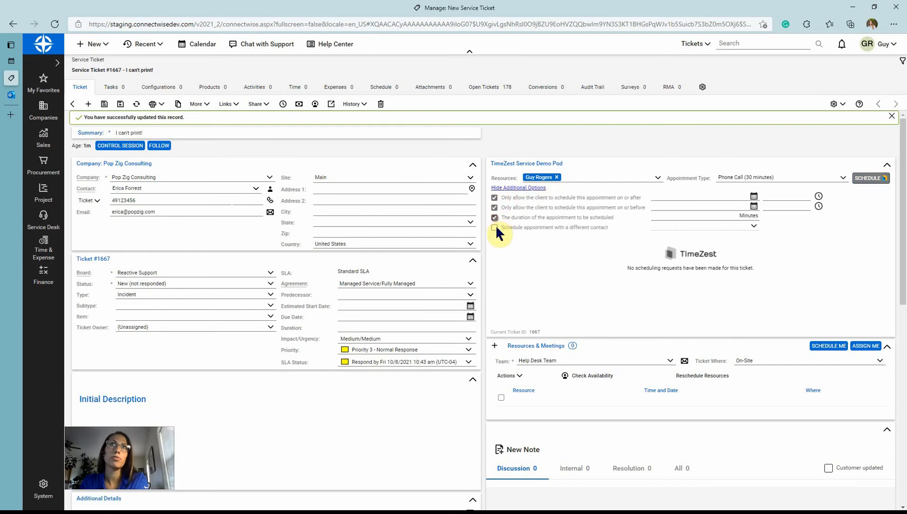
left_click(495, 226)
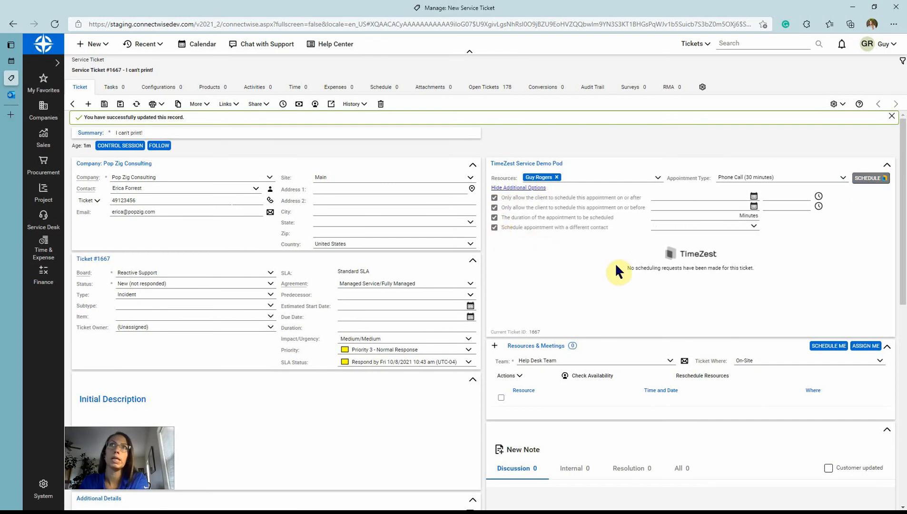
Limit client scheduling to dates on or after Fri, 10/15/2021 and on or before Thu, 10/21/2021.
left_click(753, 197)
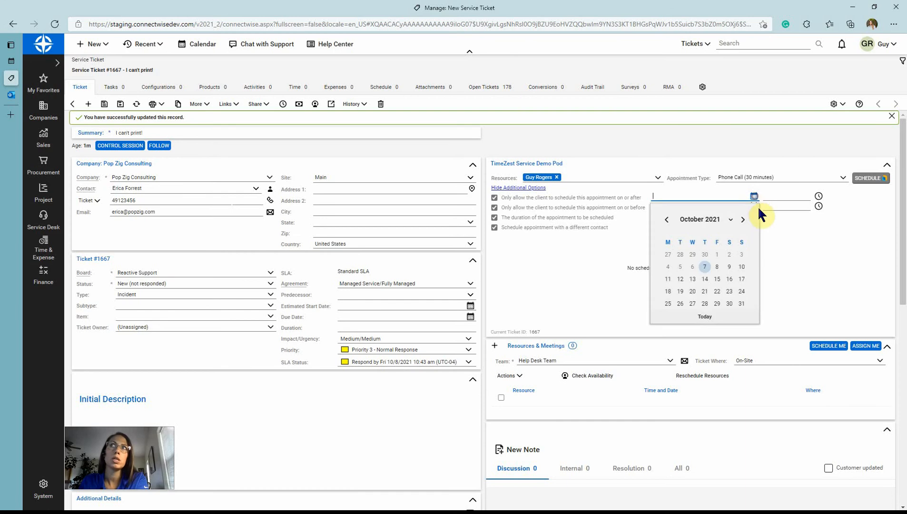
left_click(714, 280)
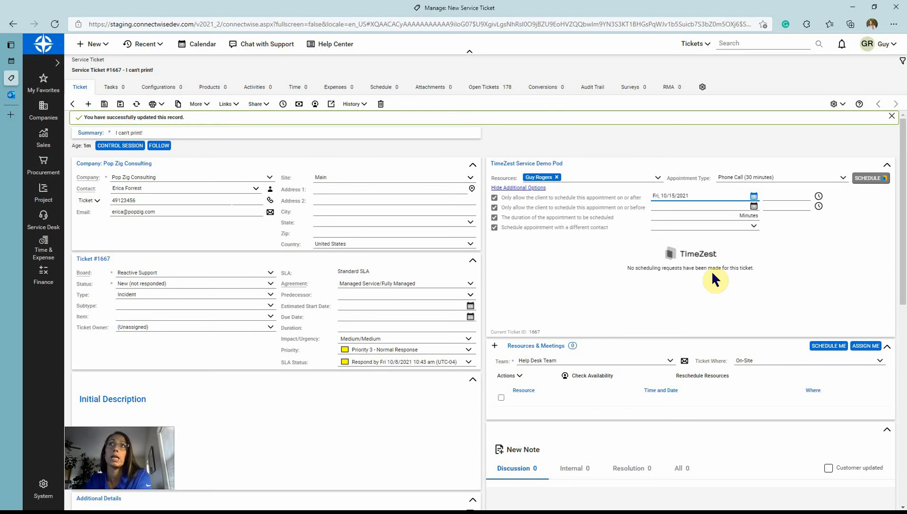
left_click(753, 207)
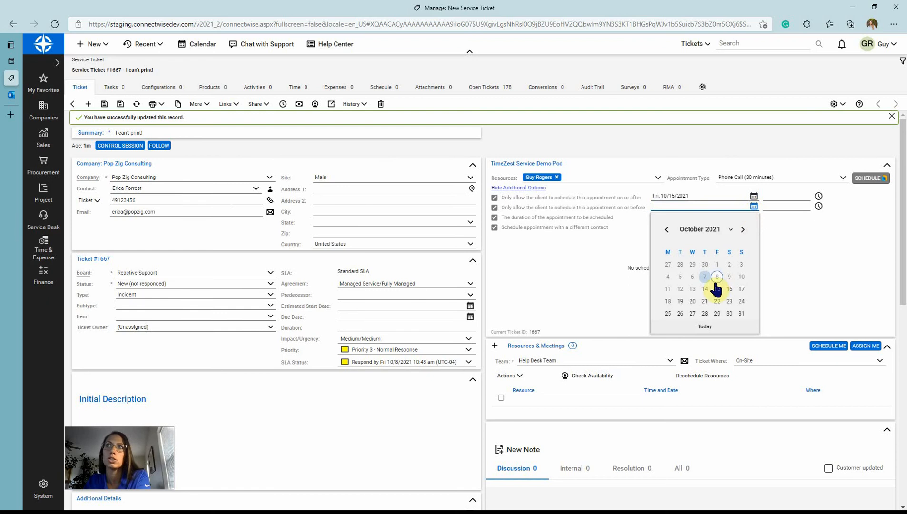
left_click(704, 301)
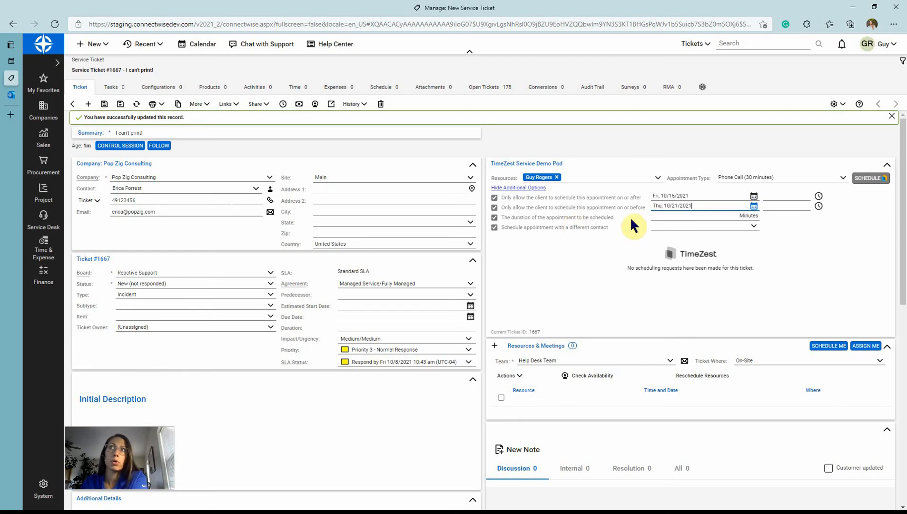
Set the appointment duration to 45 minutes and choose a different contact for the appointment.
left_click(685, 218)
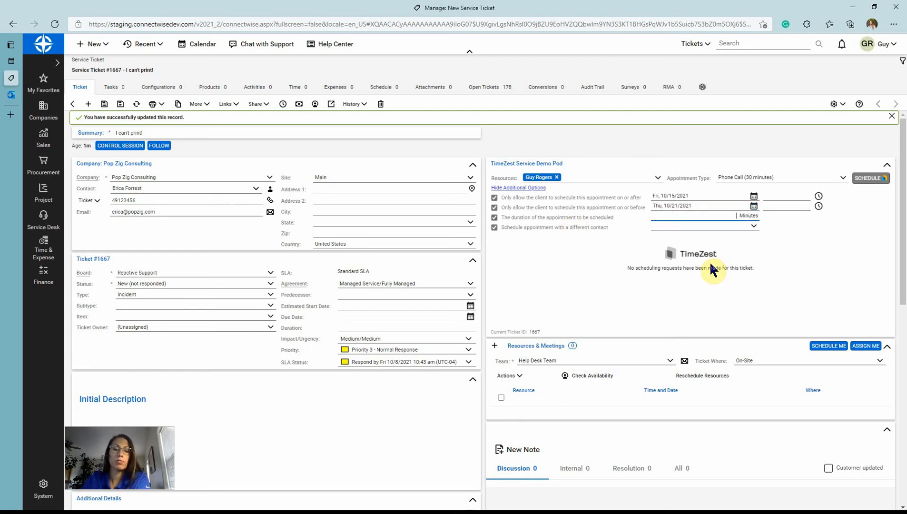
type("45")
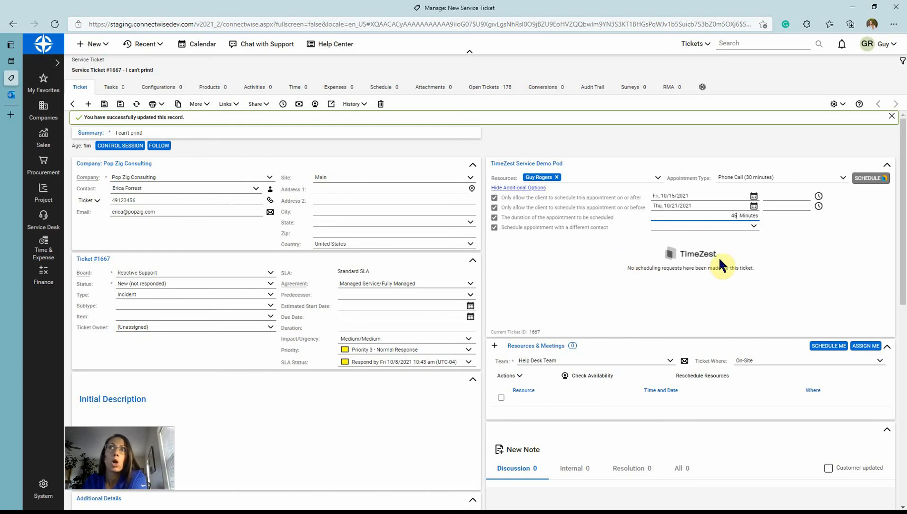
left_click(738, 227)
left_click(751, 227)
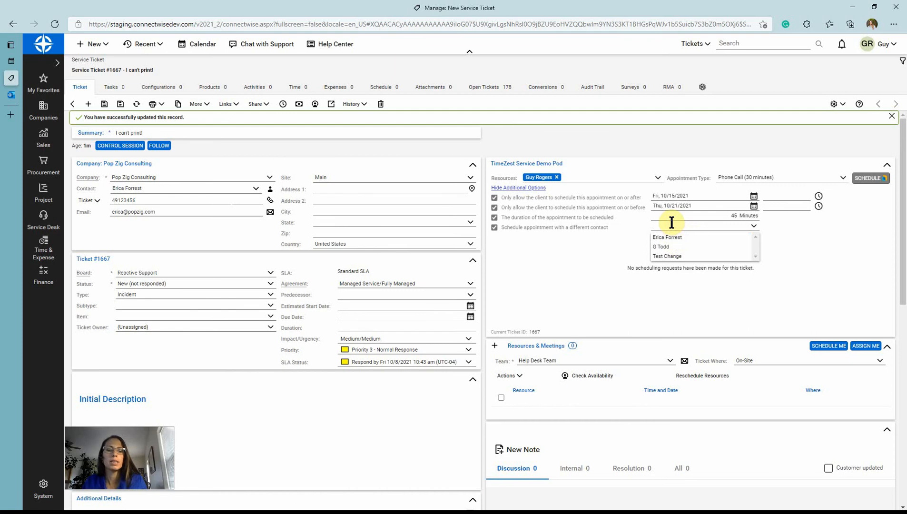
type("g")
left_click(670, 238)
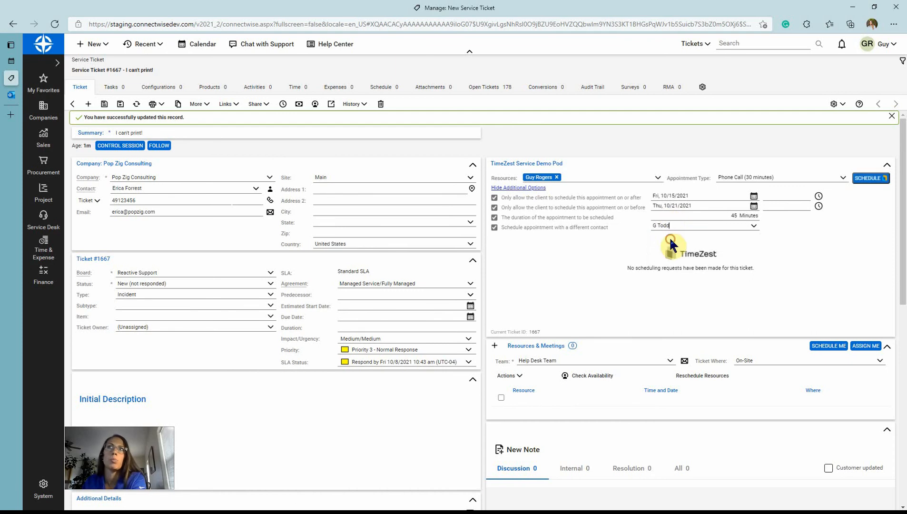
Disable all four additional scheduling options and hide them.
left_click(494, 226)
left_click(494, 216)
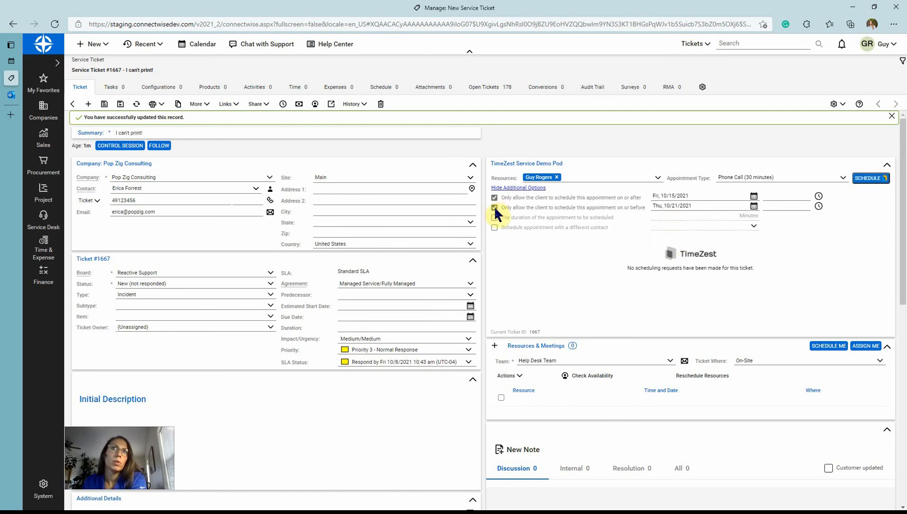
left_click(494, 207)
left_click(494, 198)
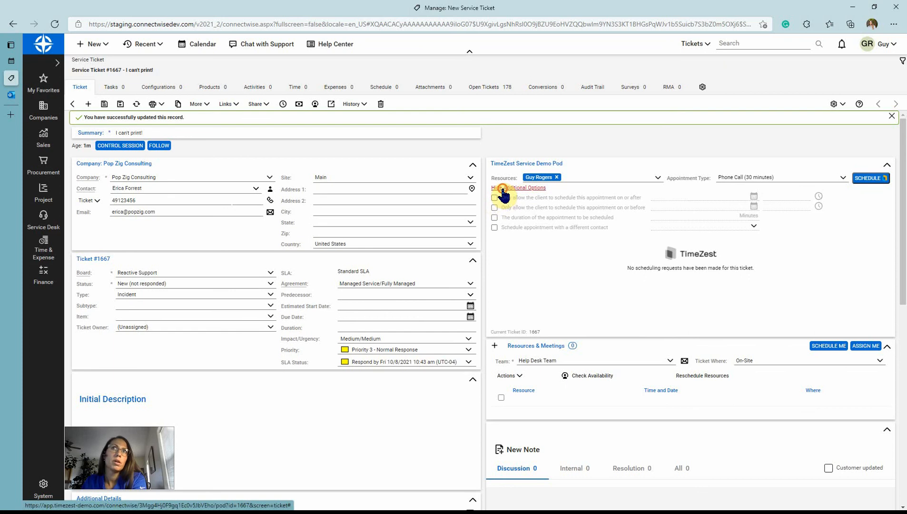
left_click(503, 188)
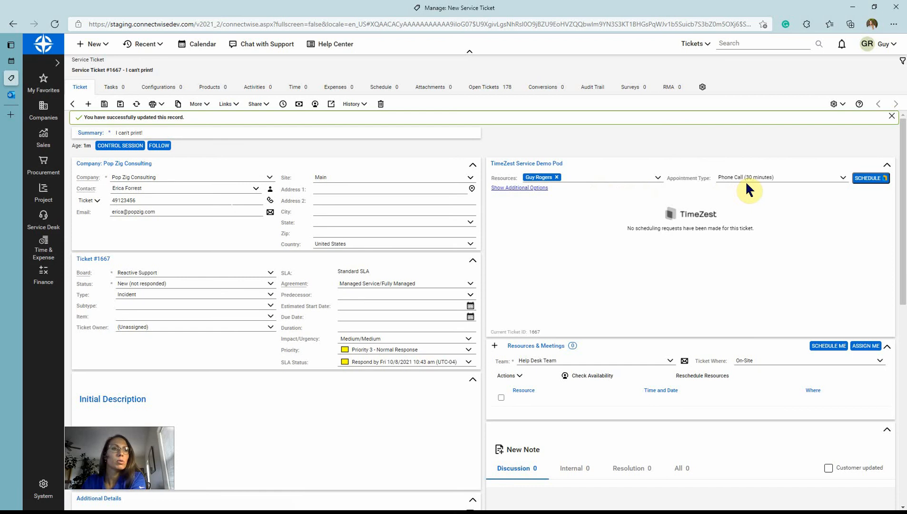
Create the phone call scheduling request and refresh the ticket.
left_click(873, 184)
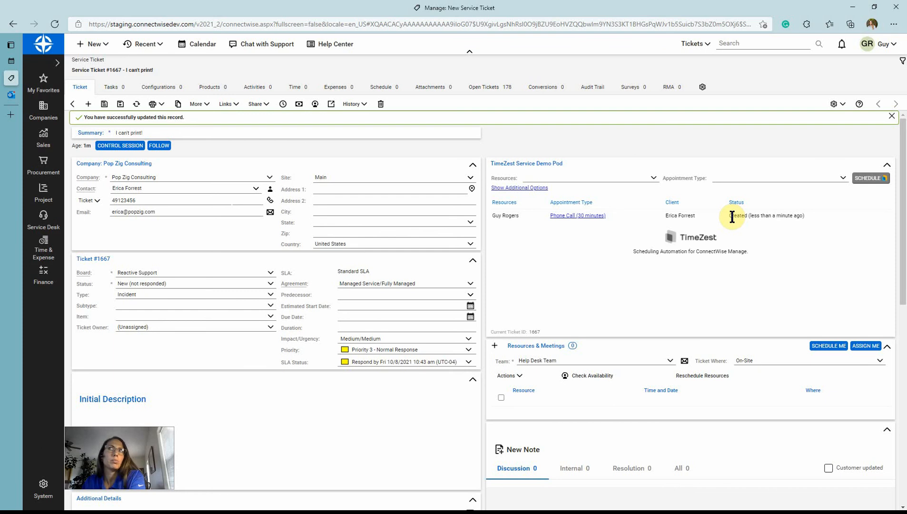
left_click(137, 104)
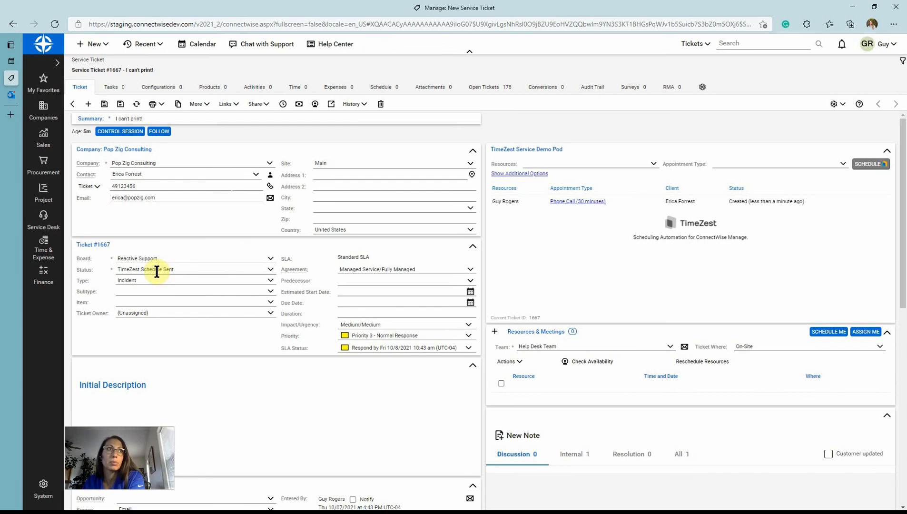
Review the ticket's internal notes for the record of the scheduling email.
scroll(487, 331, "down", 3)
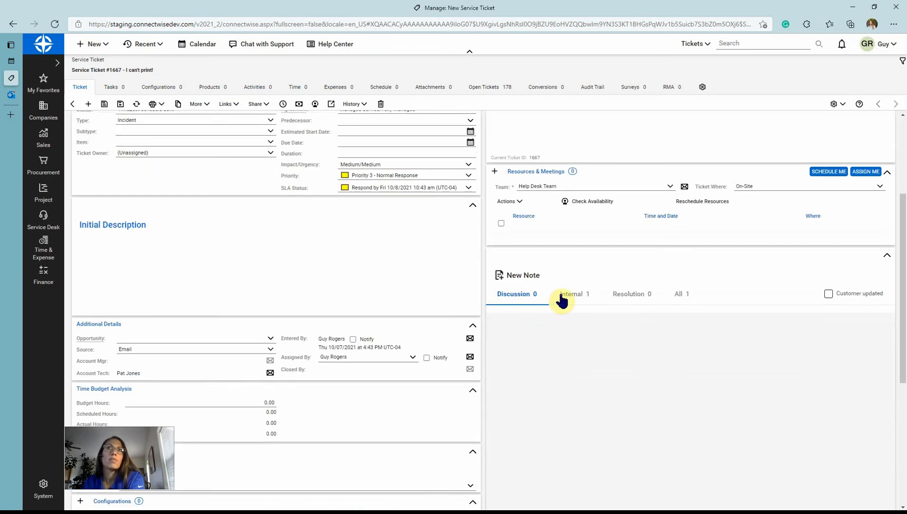
left_click(561, 297)
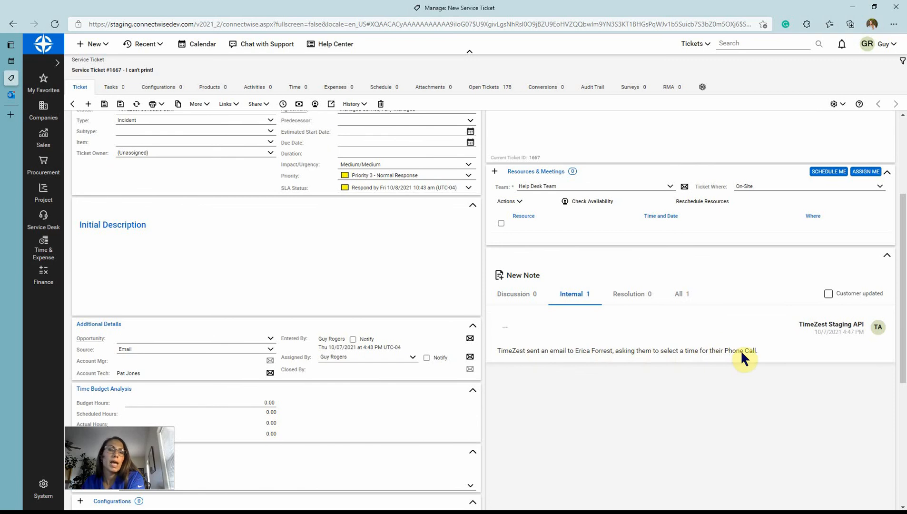
scroll(289, 281, "up", 3)
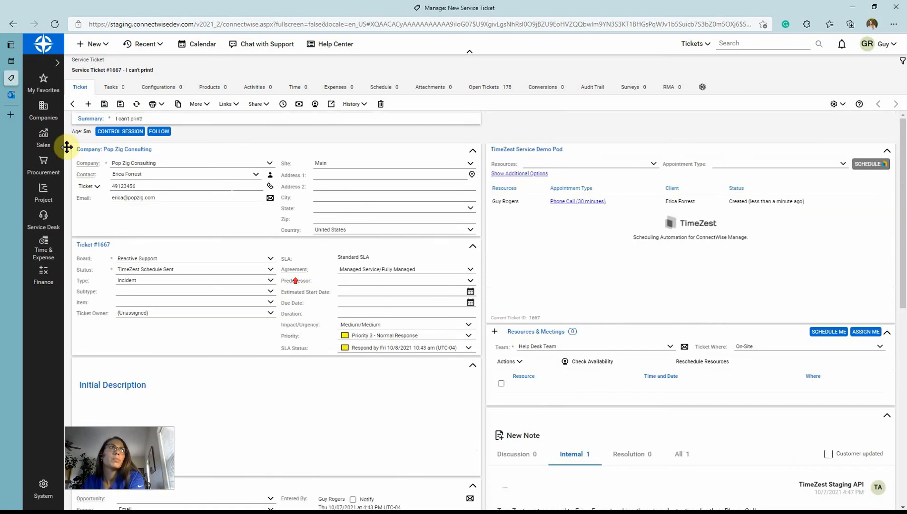
Switch to the client's Outlook inbox, open the "Choose a convenient time" email from FIP Tech and follow its time selection link.
left_click(12, 96)
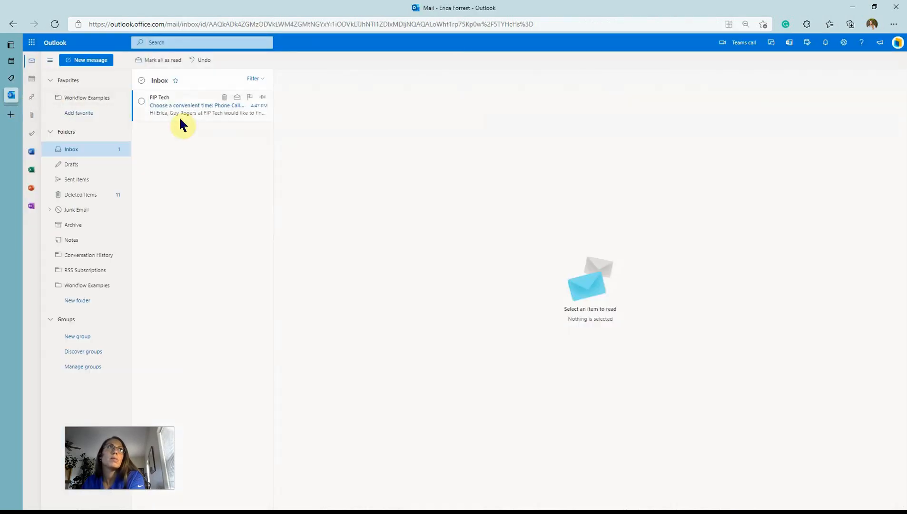
left_click(193, 105)
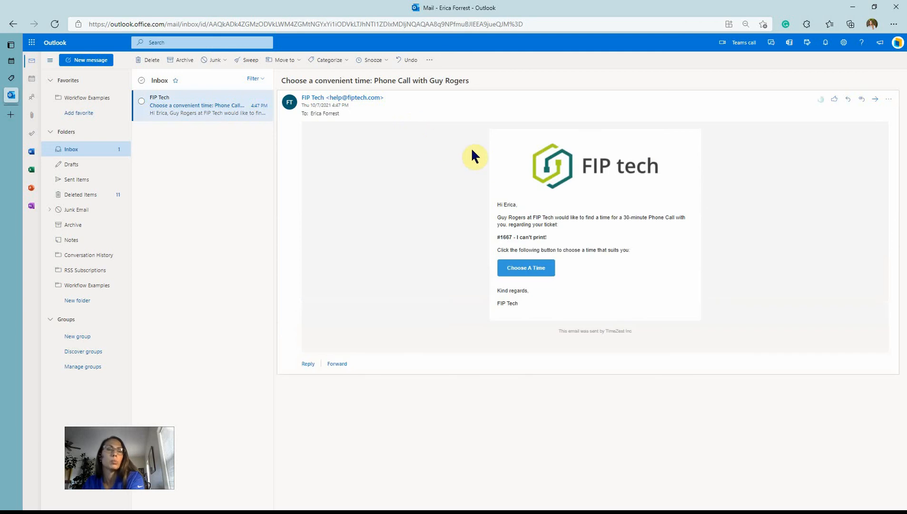
left_click(529, 269)
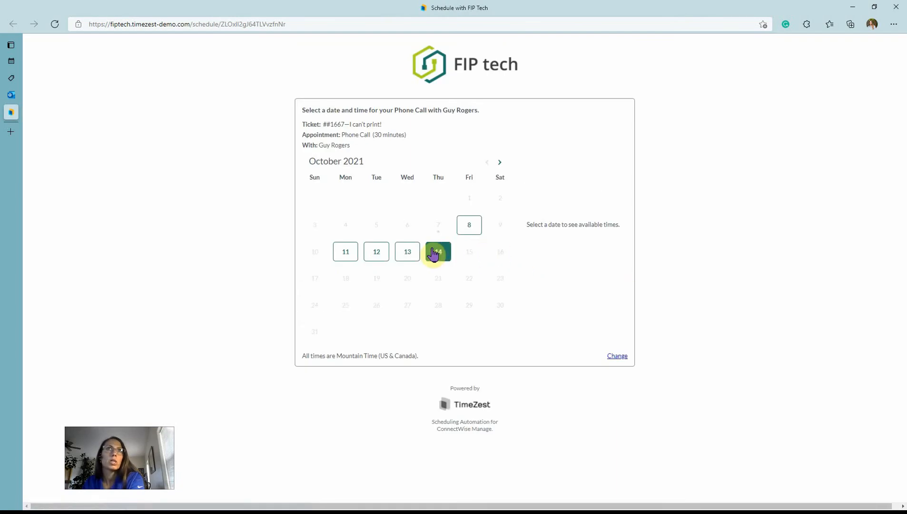
Book the phone call for Wednesday, October 13, 2021 at 11:30 am and confirm the appointment.
left_click(408, 252)
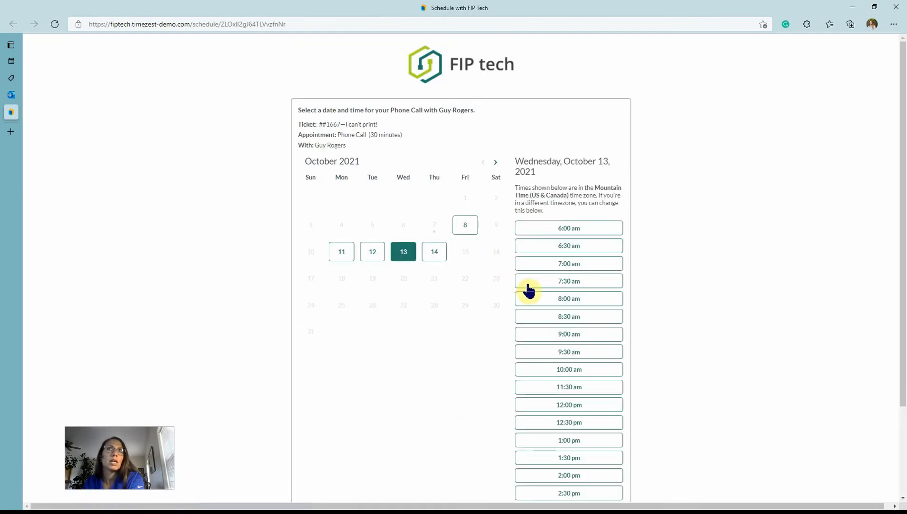
left_click(564, 388)
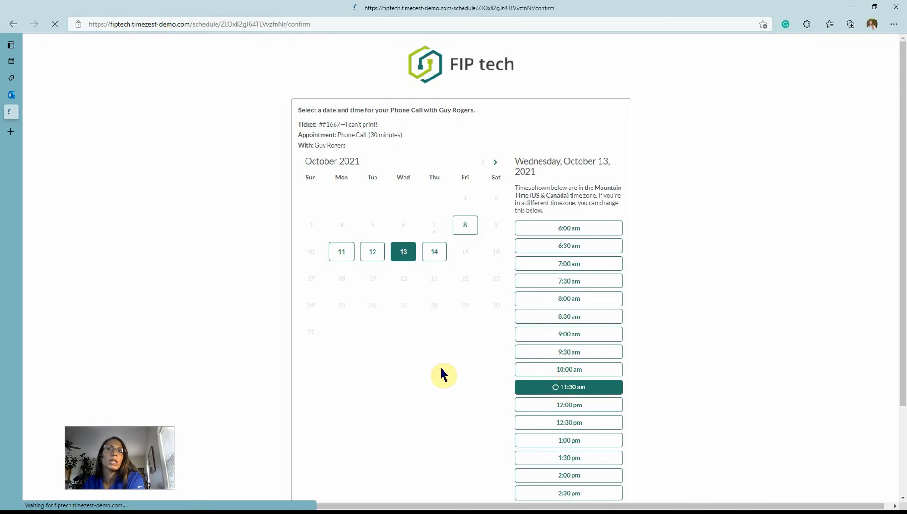
left_click(440, 214)
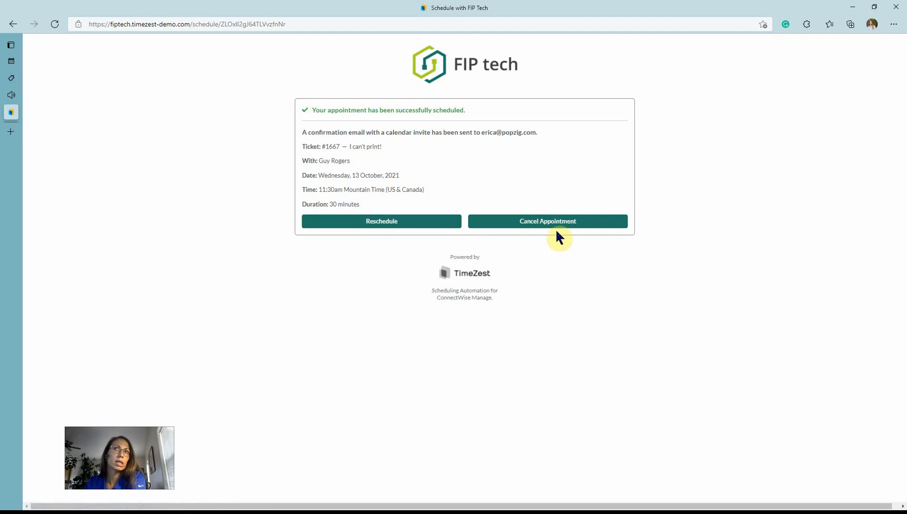
Return to Outlook and open the FIP Tech confirmation invite for the phone call.
left_click(11, 95)
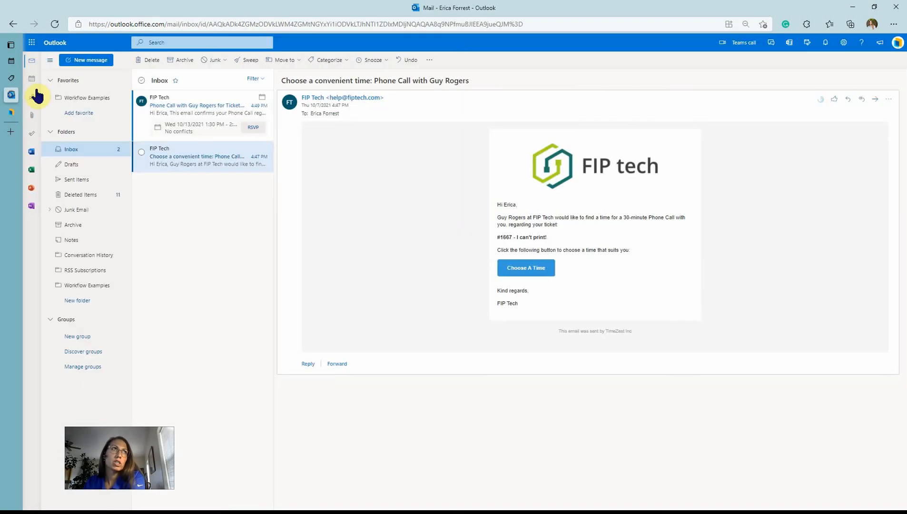
left_click(179, 111)
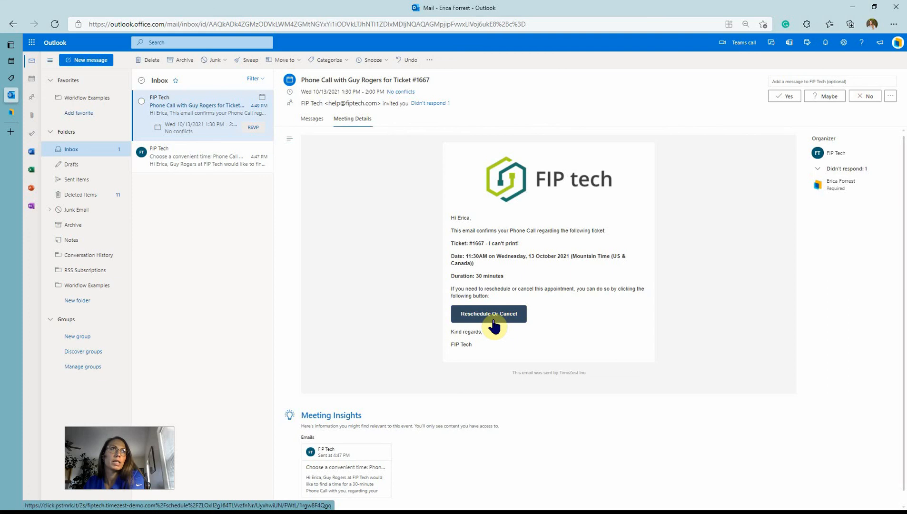
Switch back to the ConnectWise Manage ticket, refresh it and review its resources, meetings and internal notes.
left_click(11, 77)
left_click(137, 105)
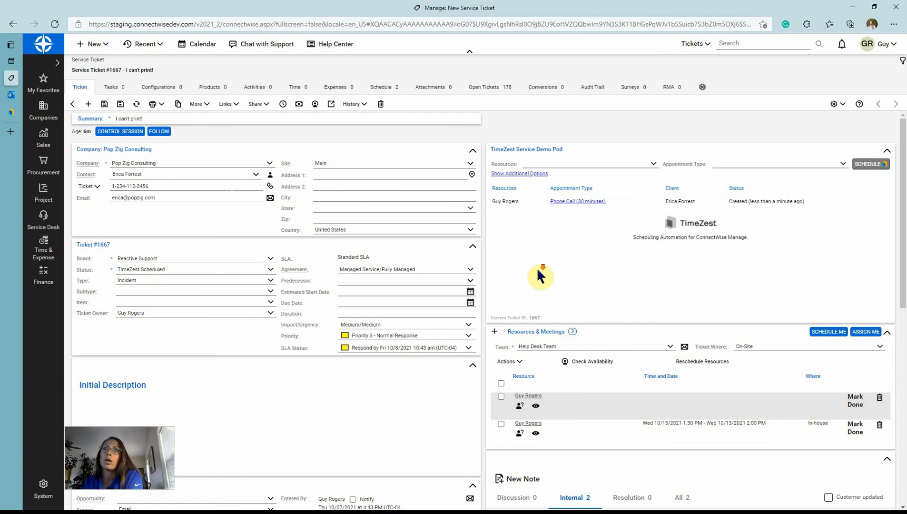
scroll(539, 276, "down", 2)
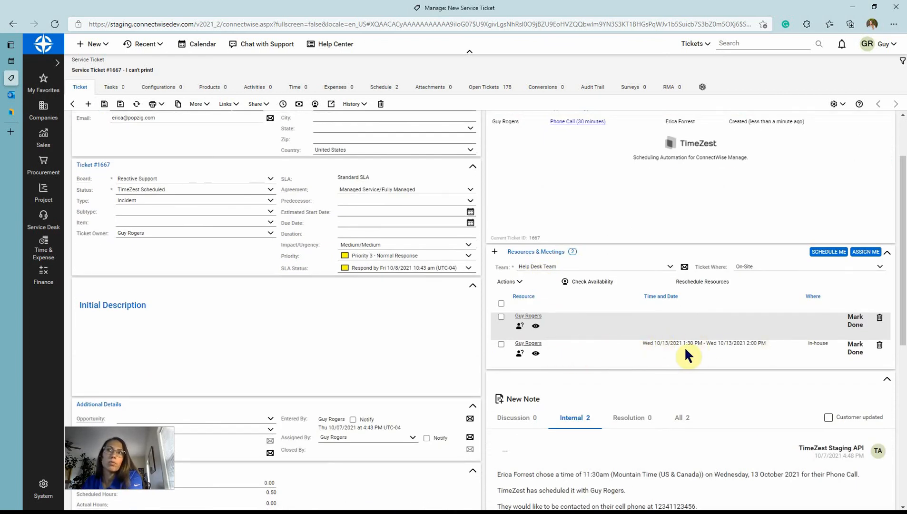
scroll(685, 349, "down", 4)
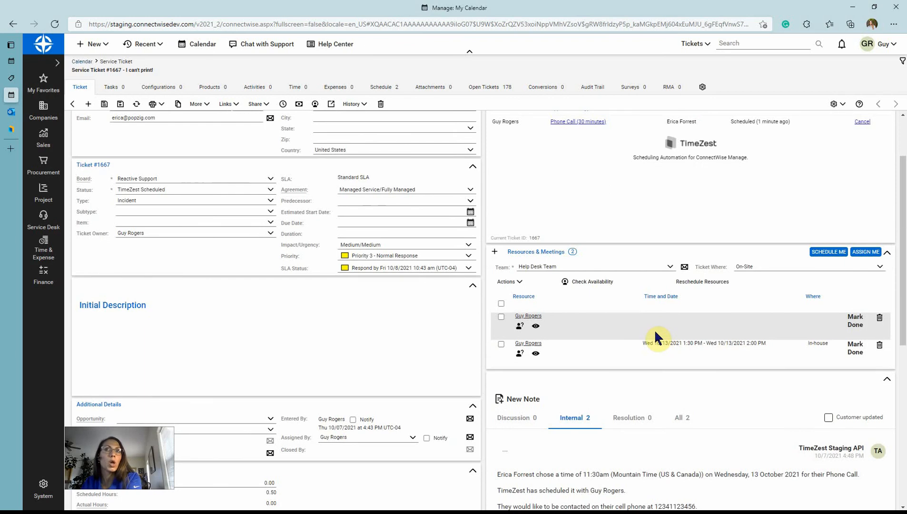
View the weekly calendar for October 10–16, 2021 and open the Wednesday 10/13 Pop Zig Consulting entry.
left_click(72, 104)
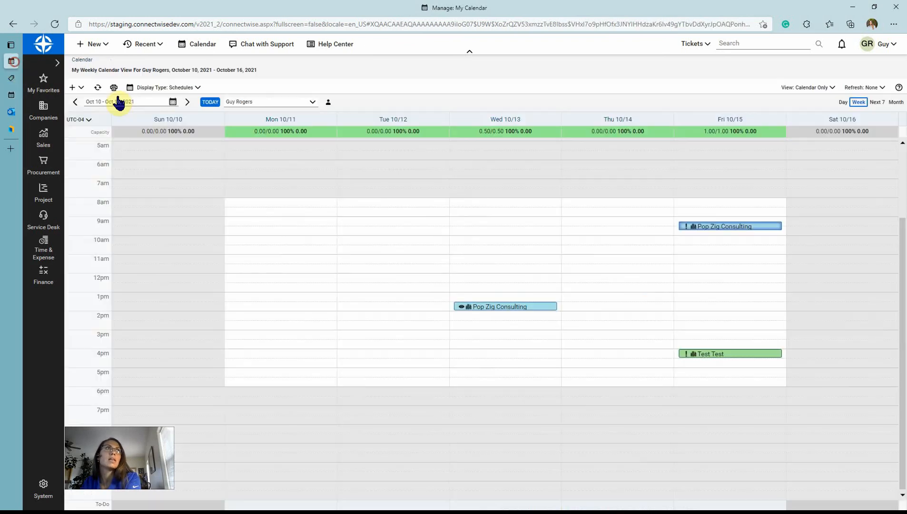
double_click(490, 306)
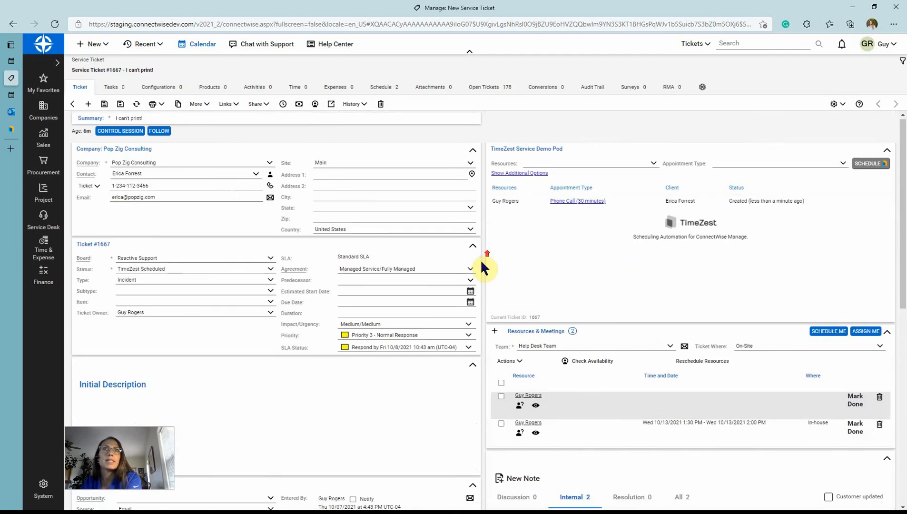